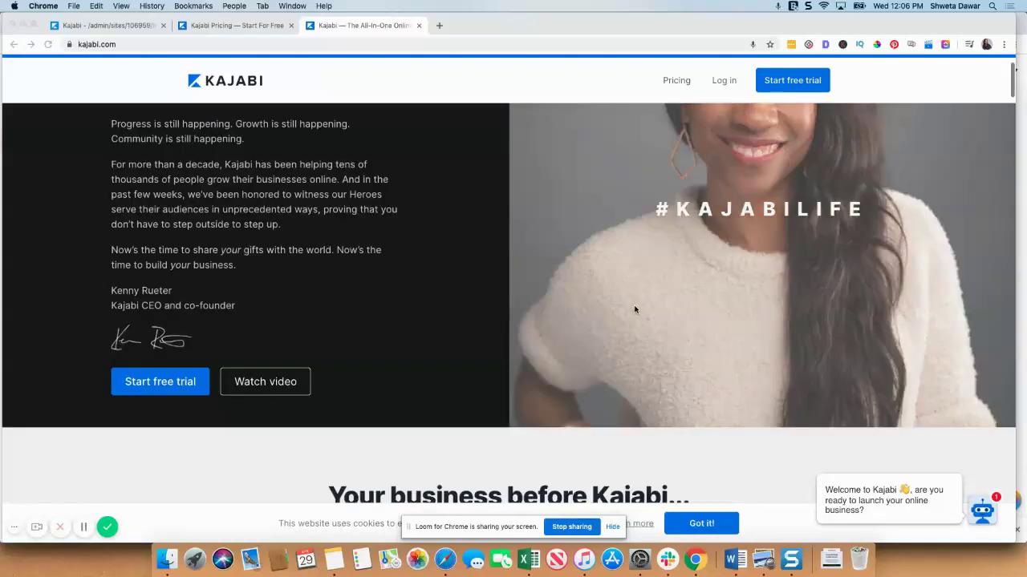
# On the pricing page, compare annual-discount prices, then show monthly Basic $149, Growth $199, Pro $399
pyautogui.scroll(2, 633, 309)
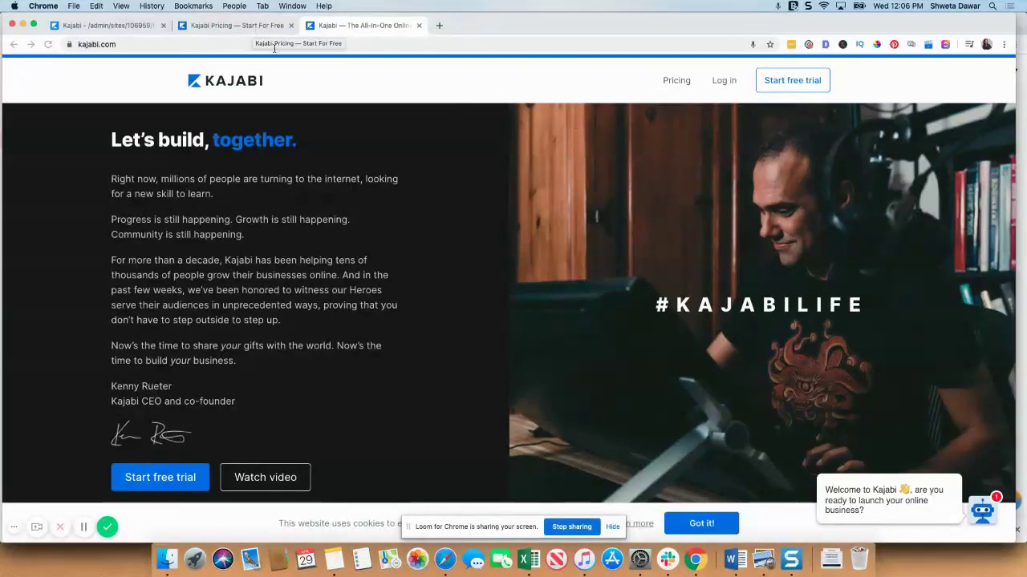
pyautogui.click(228, 27)
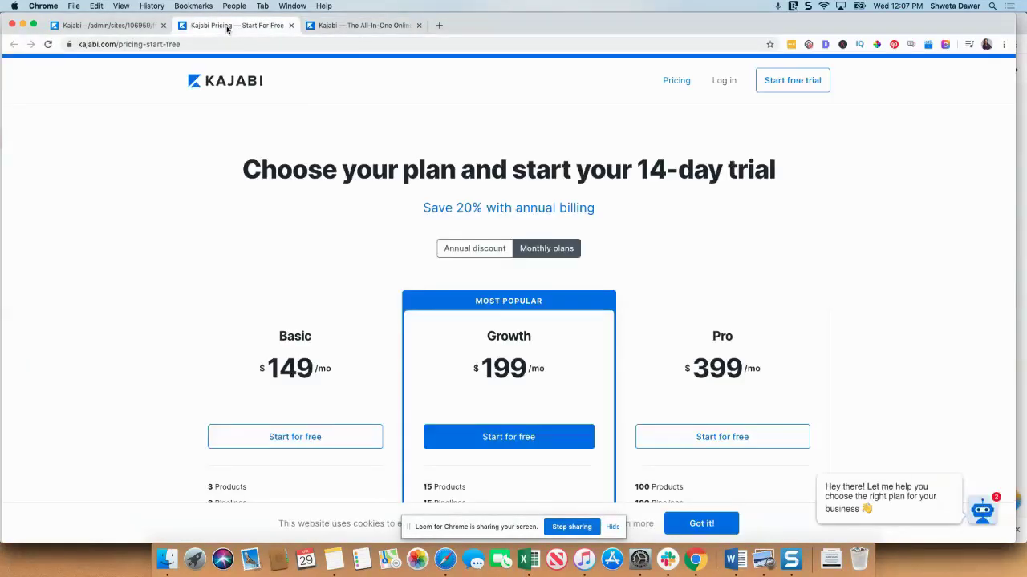
pyautogui.click(471, 255)
pyautogui.scroll(-3, 427, 226)
pyautogui.scroll(1, 426, 227)
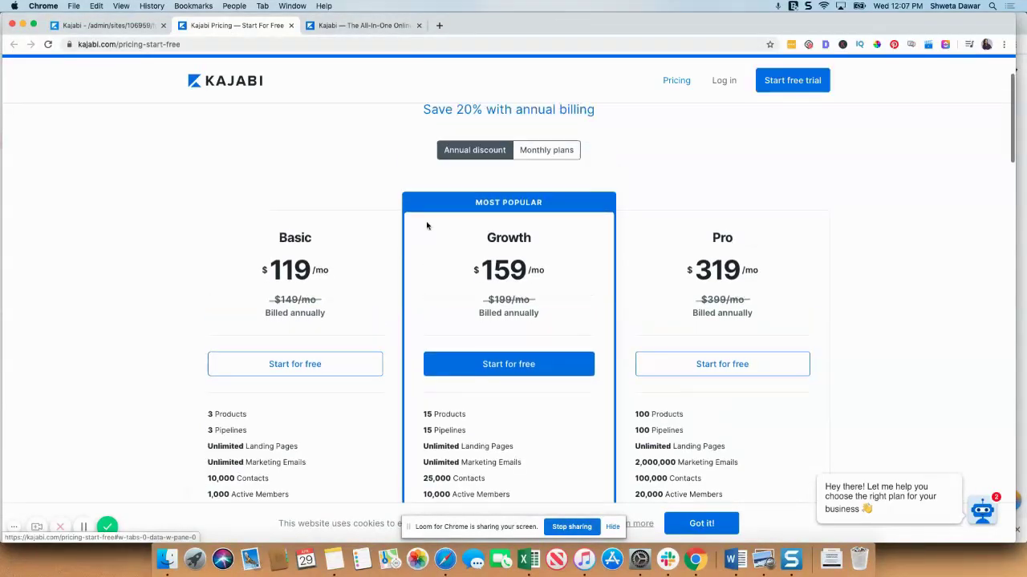
pyautogui.click(537, 151)
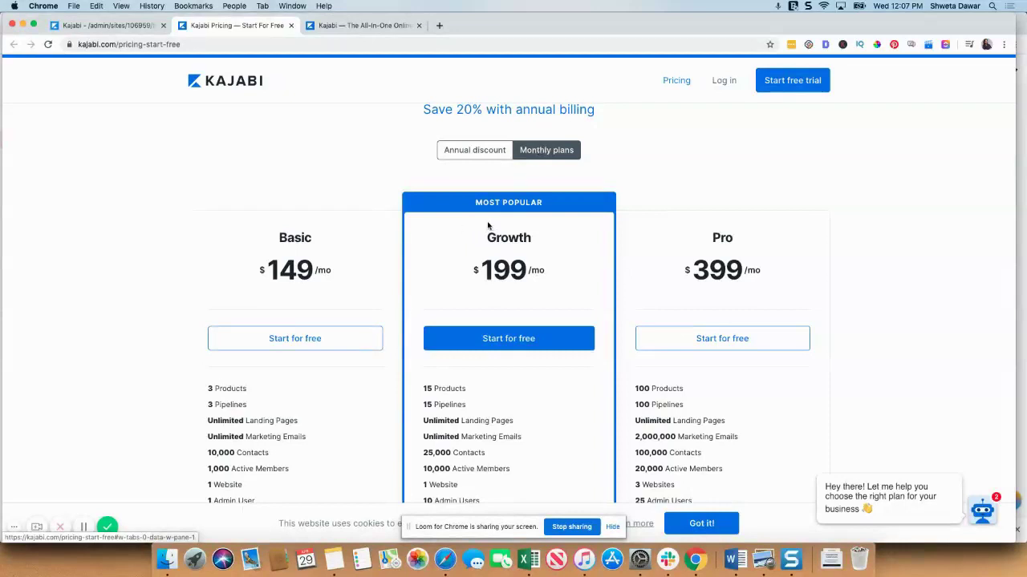
pyautogui.scroll(-5, 486, 226)
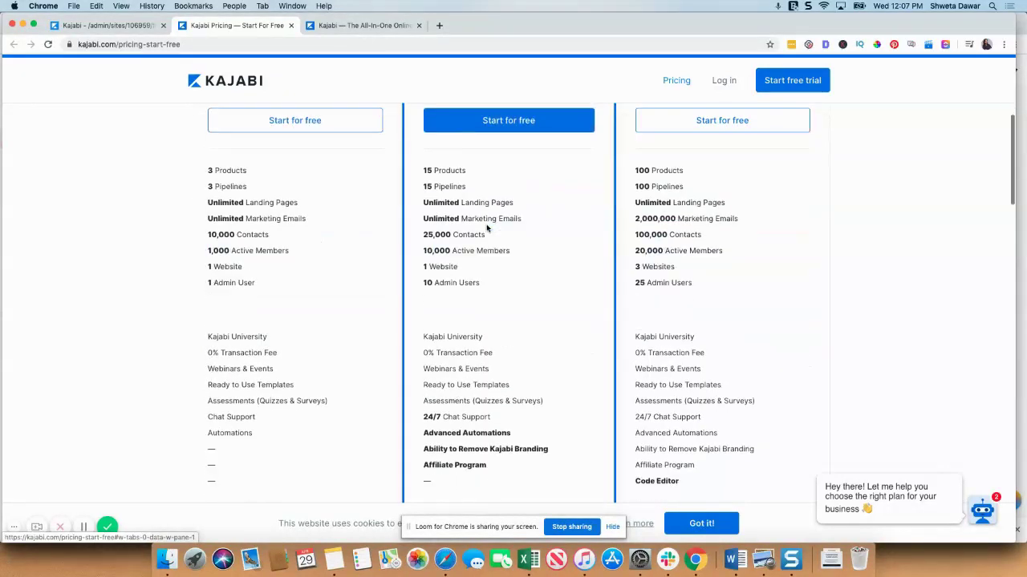
pyautogui.scroll(-2, 486, 228)
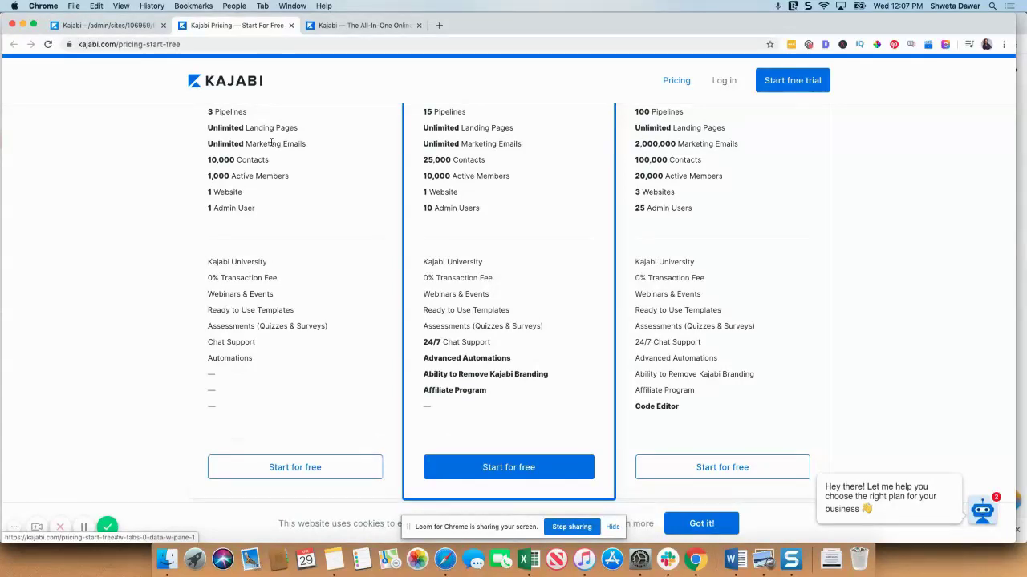
pyautogui.scroll(-2, 268, 230)
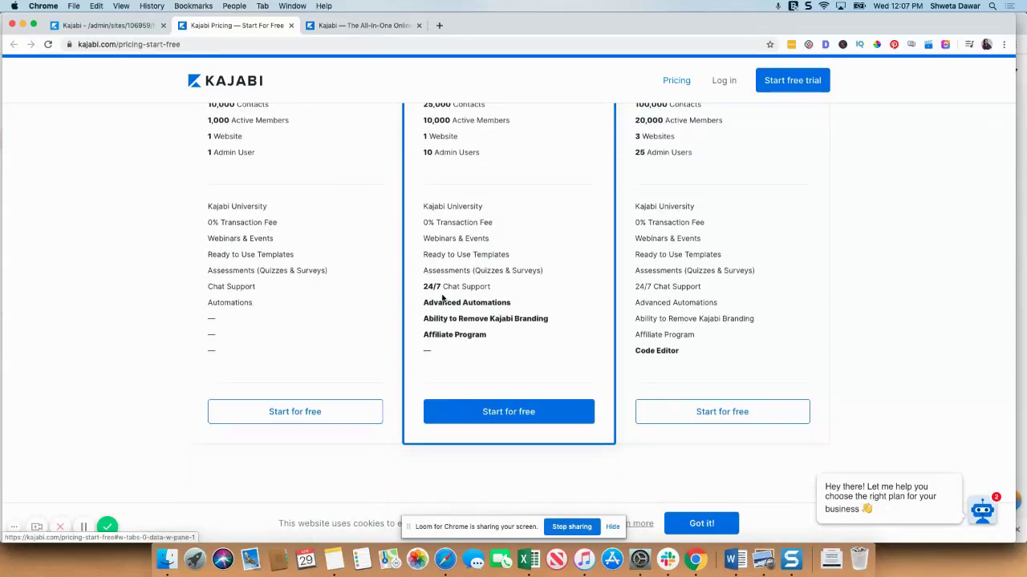
pyautogui.scroll(6, 654, 330)
pyautogui.scroll(-2, 656, 329)
pyautogui.scroll(-5, 656, 329)
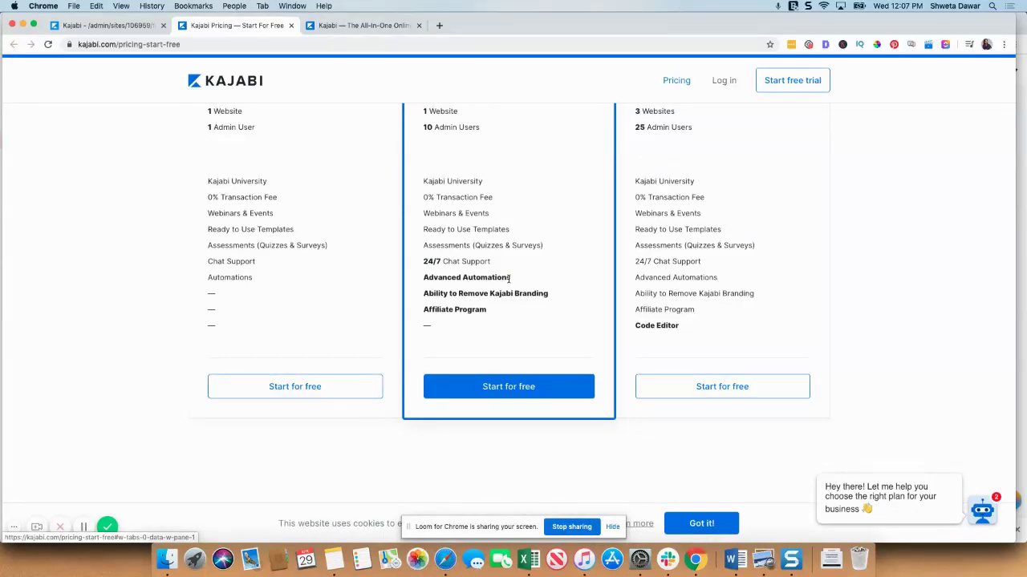
pyautogui.scroll(3, 672, 311)
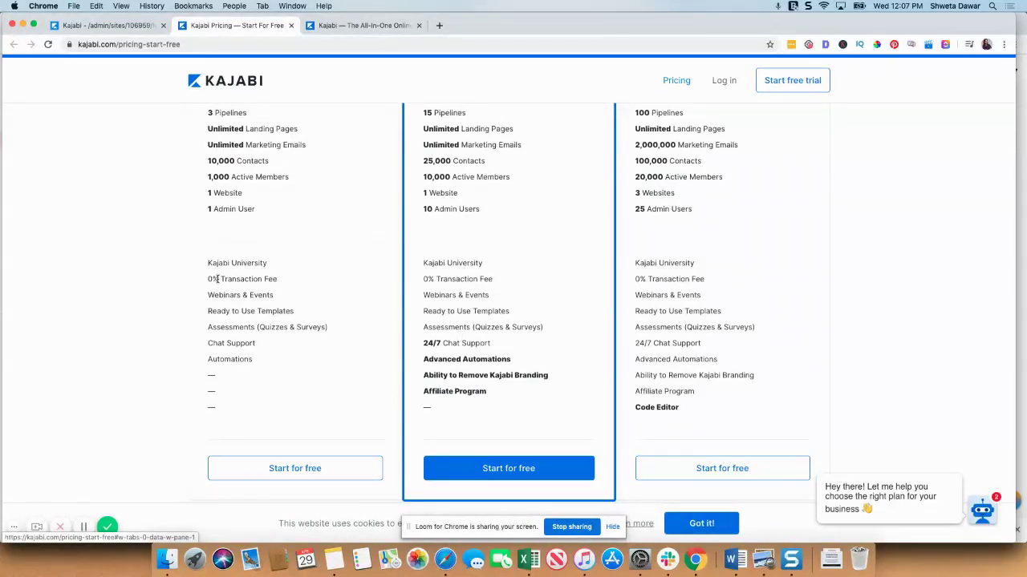
pyautogui.scroll(2, 374, 339)
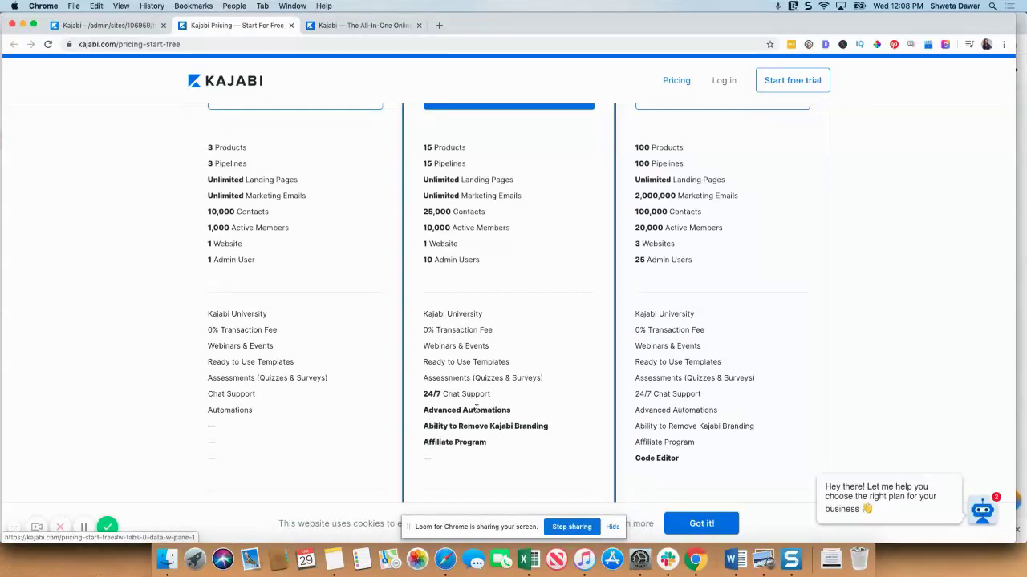
pyautogui.scroll(10, 477, 409)
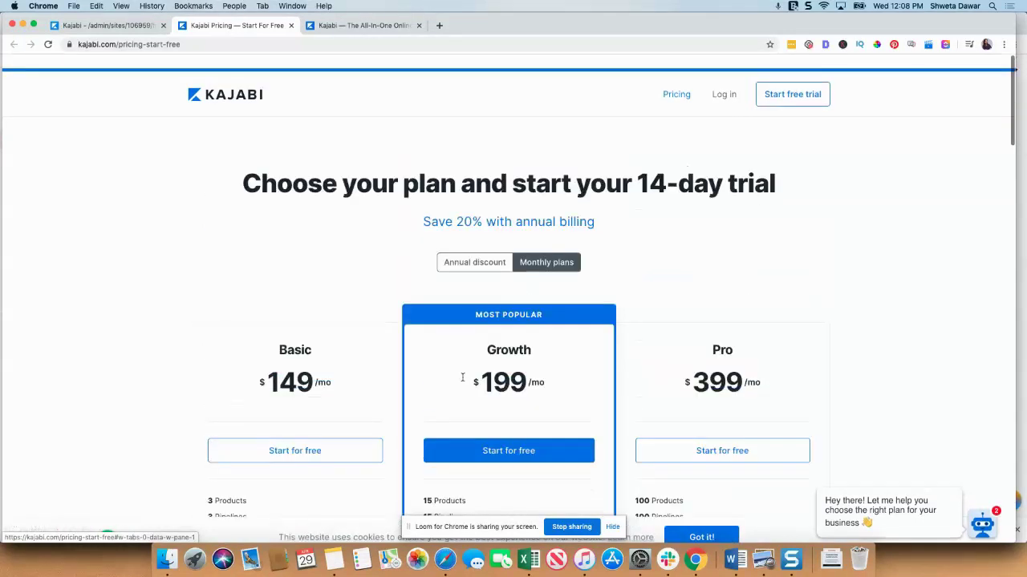
# Go from the admin dashboard to Website design, showing the Premier theme homepage preview
pyautogui.click(137, 27)
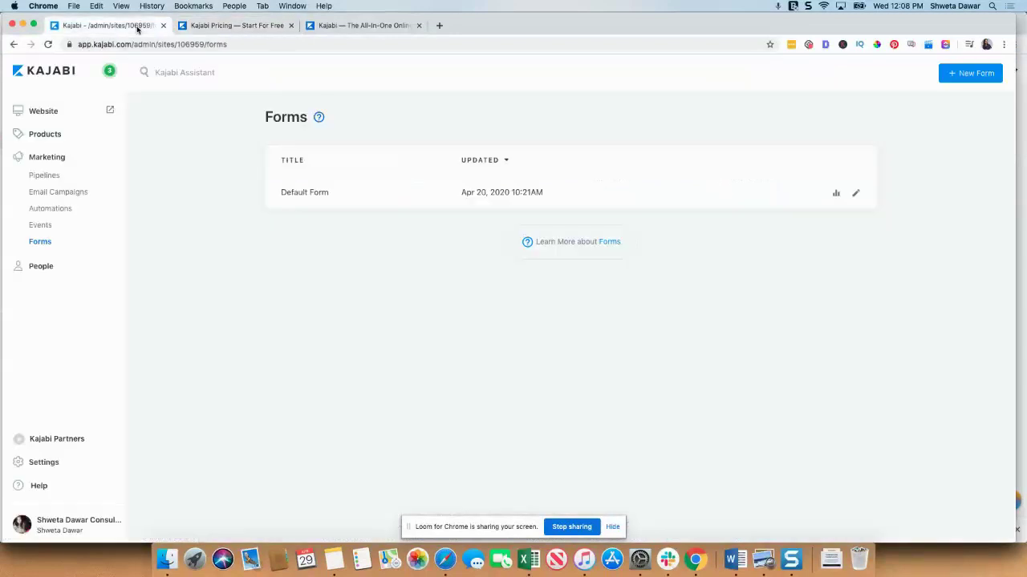
pyautogui.click(40, 111)
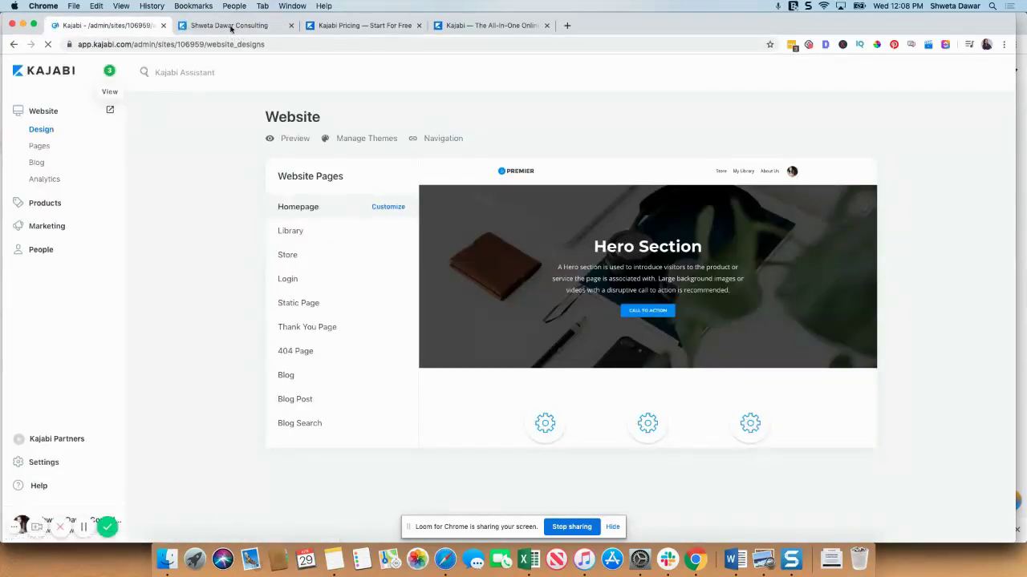
pyautogui.click(230, 29)
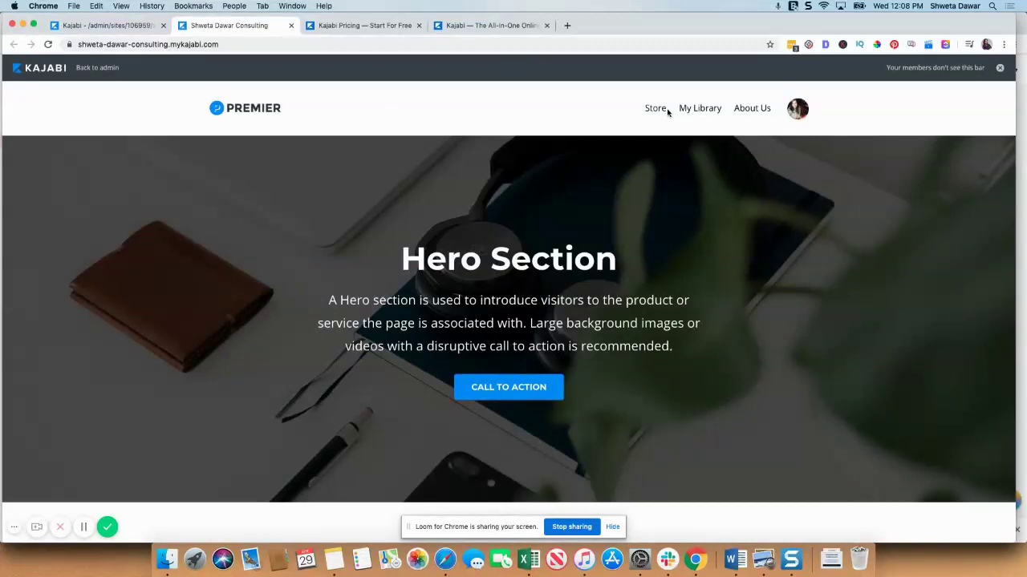
pyautogui.scroll(-3, 580, 198)
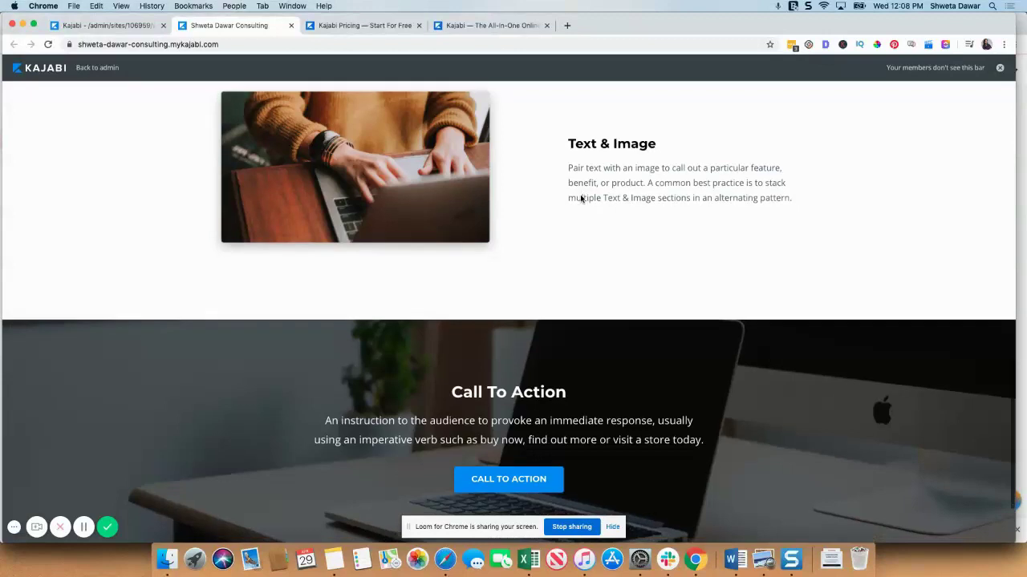
pyautogui.scroll(-3, 581, 199)
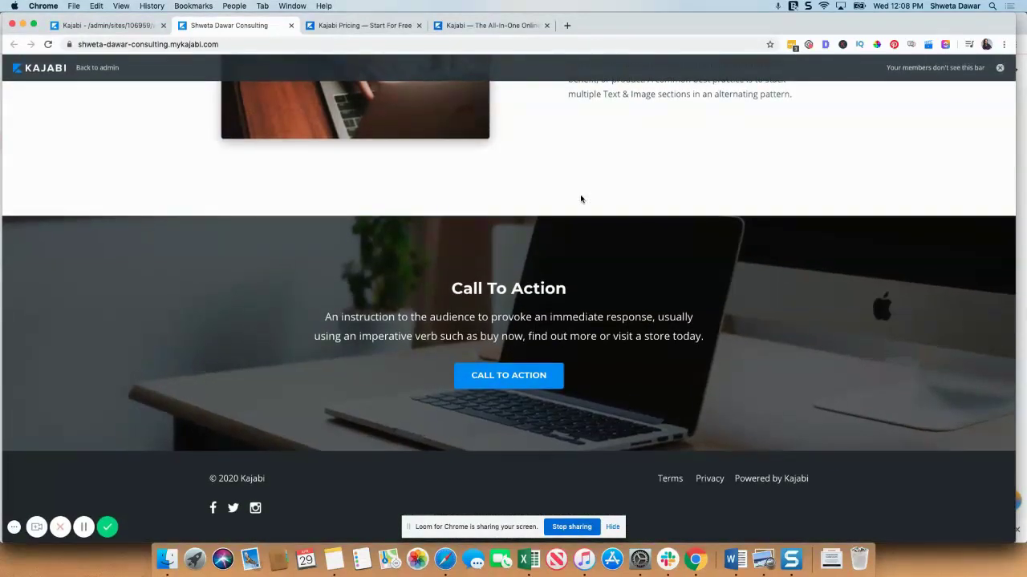
pyautogui.click(78, 28)
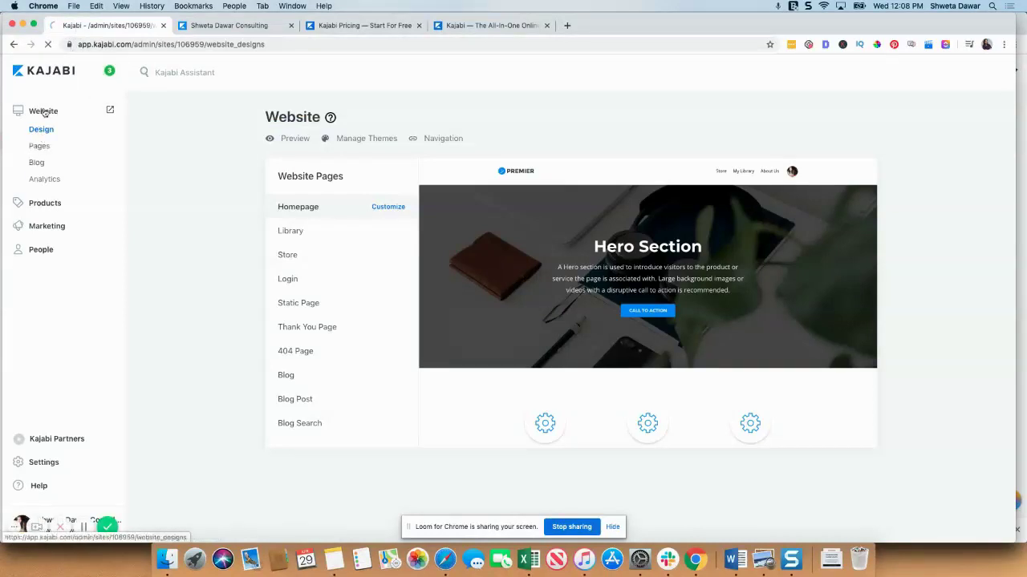
# Open the Blog section under Website, which shows no blog set up yet
pyautogui.click(37, 164)
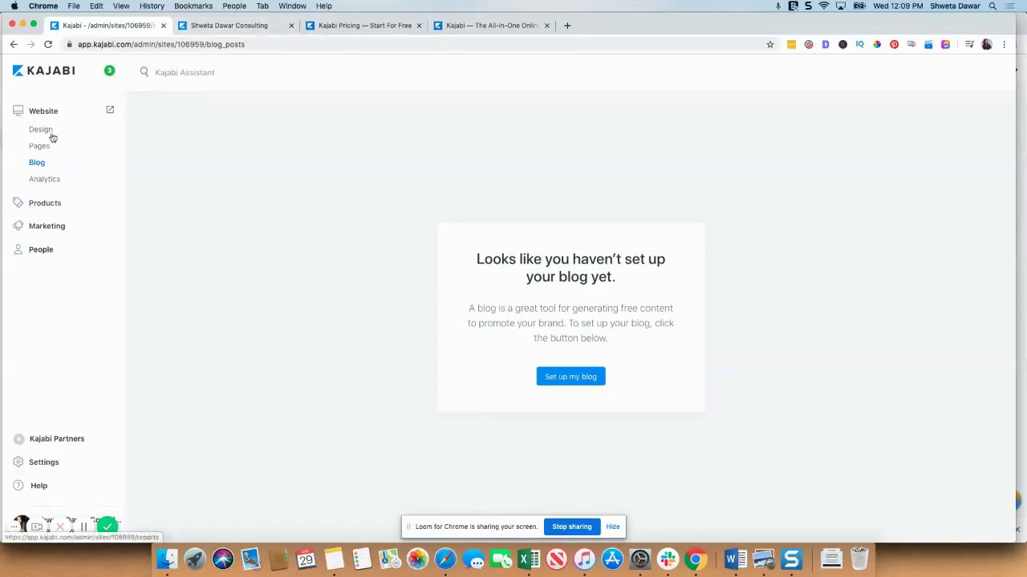
pyautogui.click(233, 25)
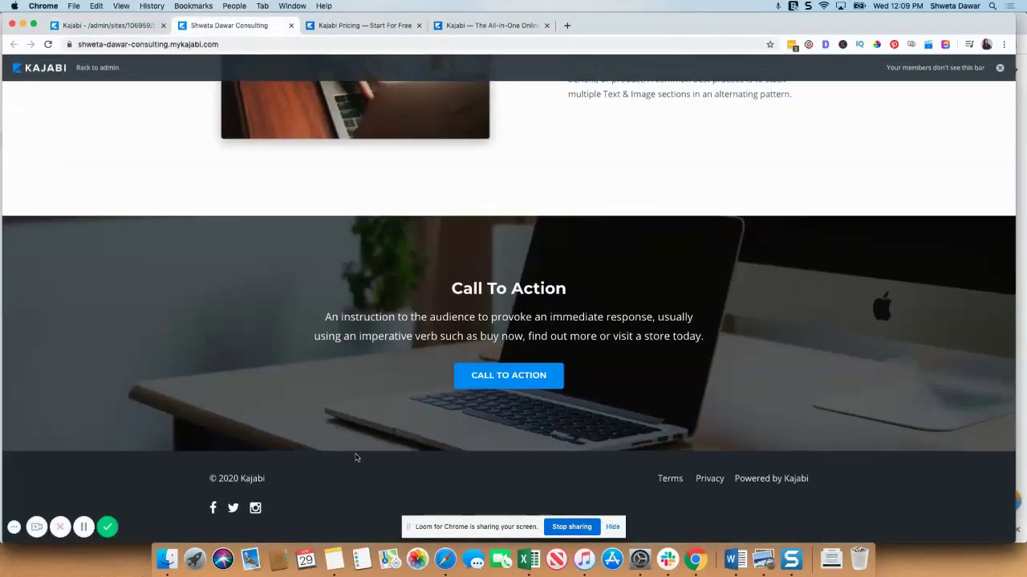
pyautogui.scroll(3, 497, 326)
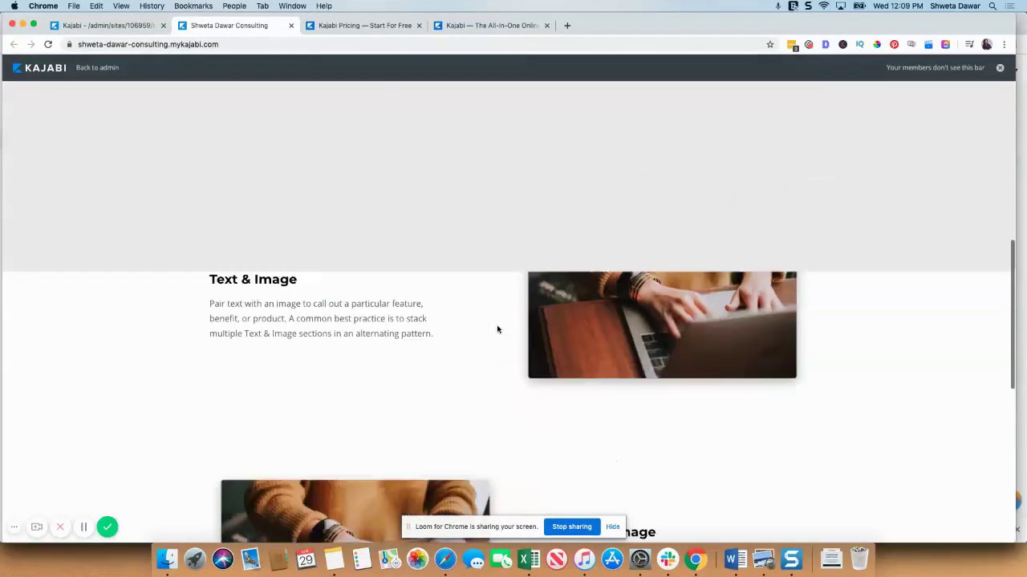
pyautogui.scroll(10, 498, 327)
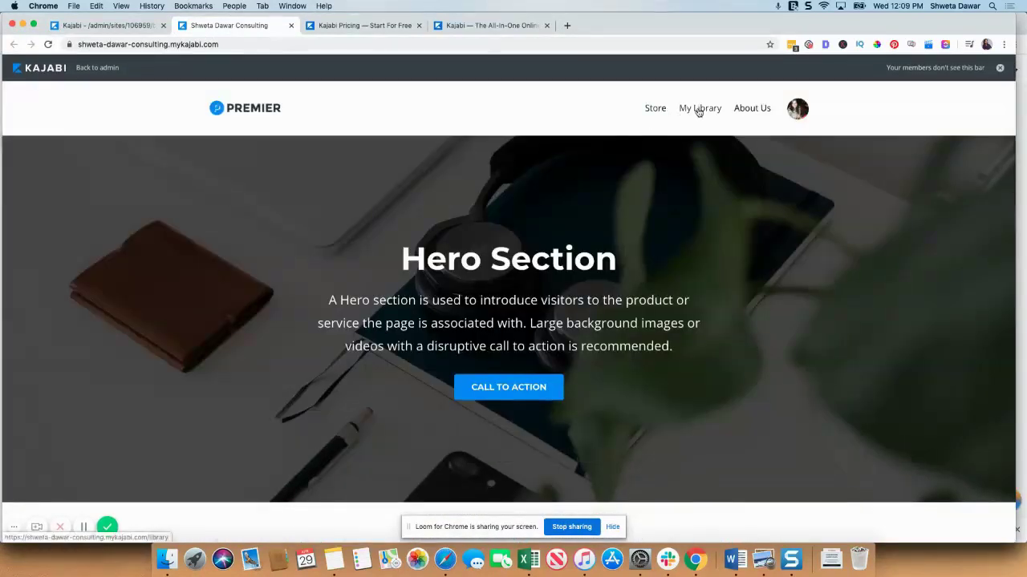
# Open Products in the admin and browse blueprints from Mini Course down to Start from Scratch
pyautogui.click(127, 27)
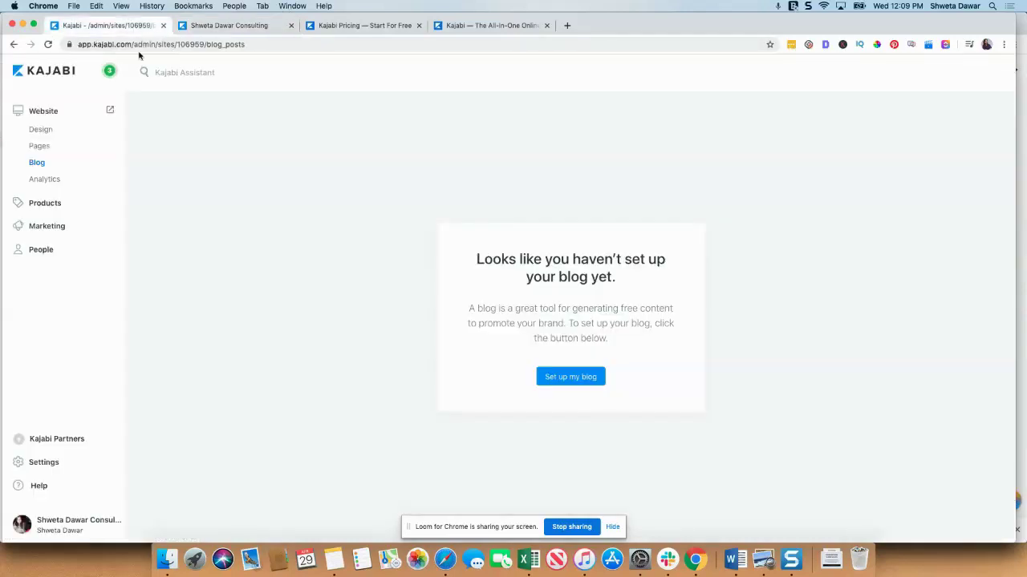
pyautogui.click(37, 206)
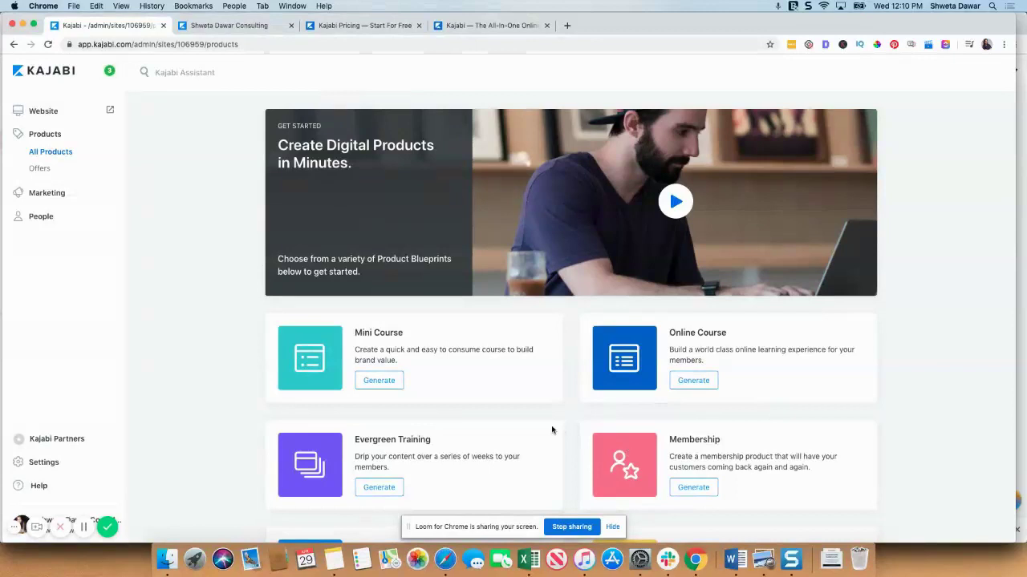
pyautogui.scroll(-3, 552, 430)
pyautogui.scroll(-2, 551, 431)
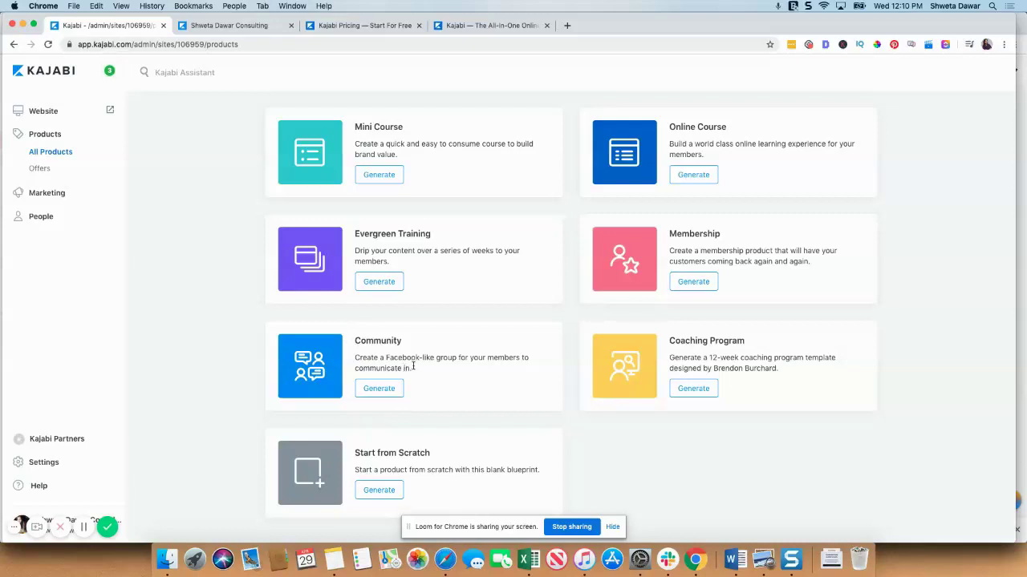
# Generate a Community product from its blueprint, saving it with the name 'Community'
pyautogui.click(384, 390)
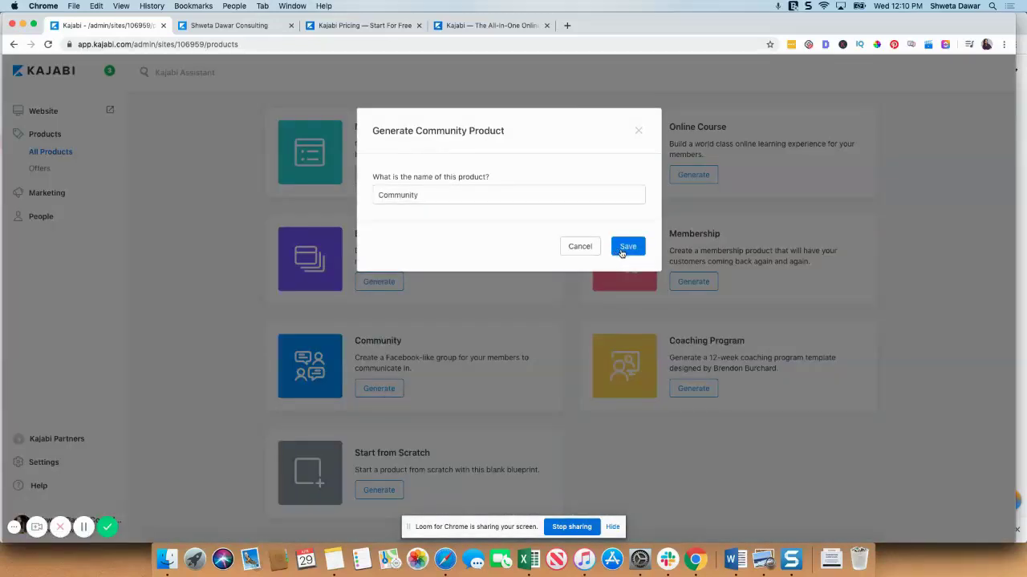
pyautogui.click(622, 251)
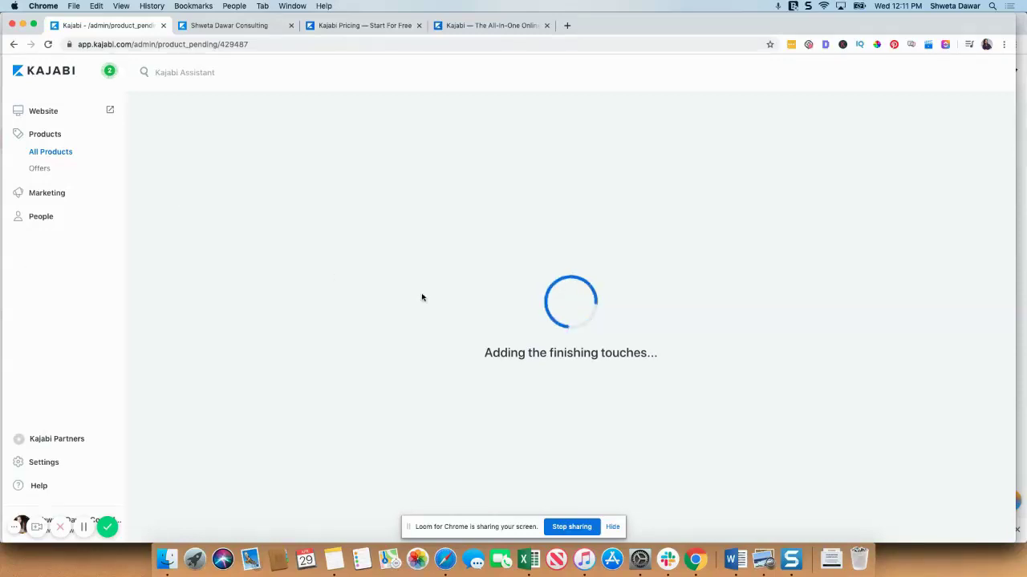
# Open Marketing to view the empty Pipelines page with no pipelines created
pyautogui.click(50, 201)
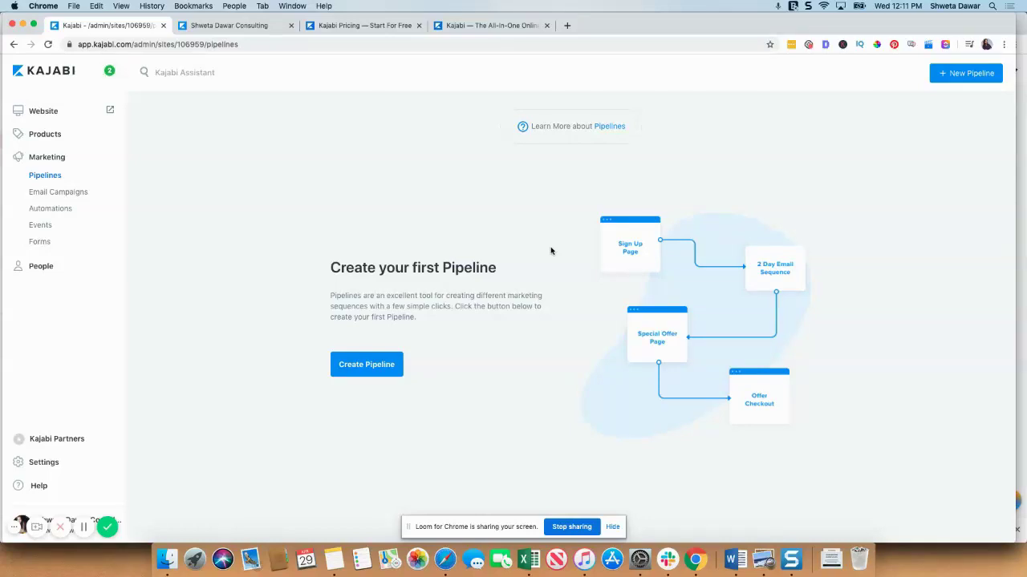
# Open Email Campaigns and review the Marketing Settings page with Company Logo and Email Settings
pyautogui.click(76, 198)
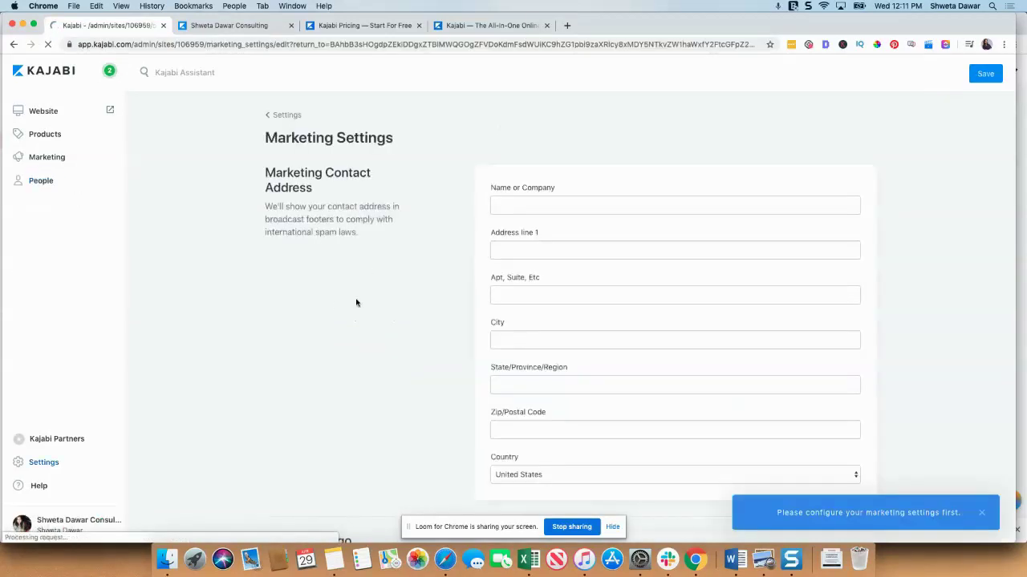
pyautogui.scroll(-10, 335, 305)
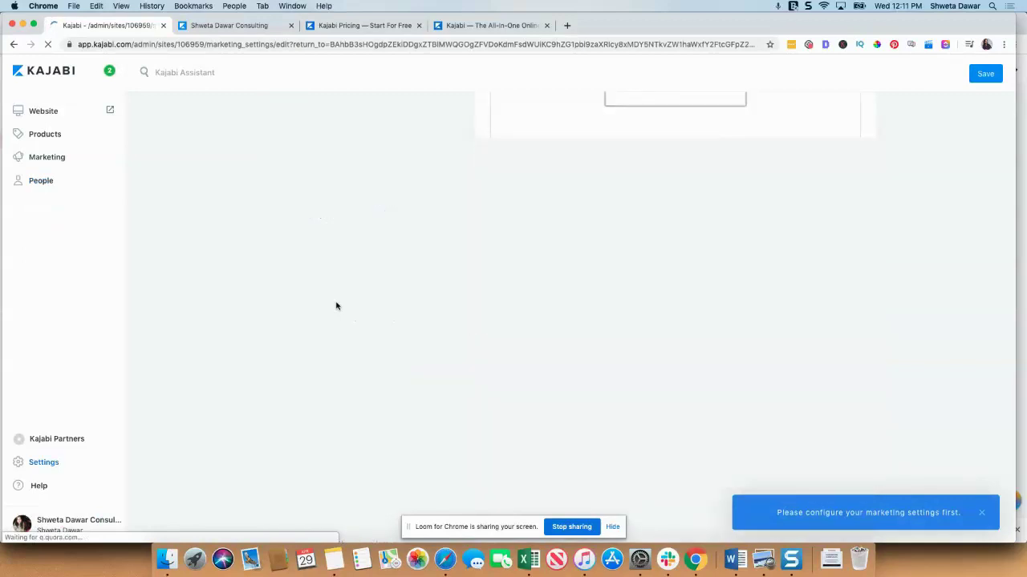
pyautogui.scroll(3, 336, 306)
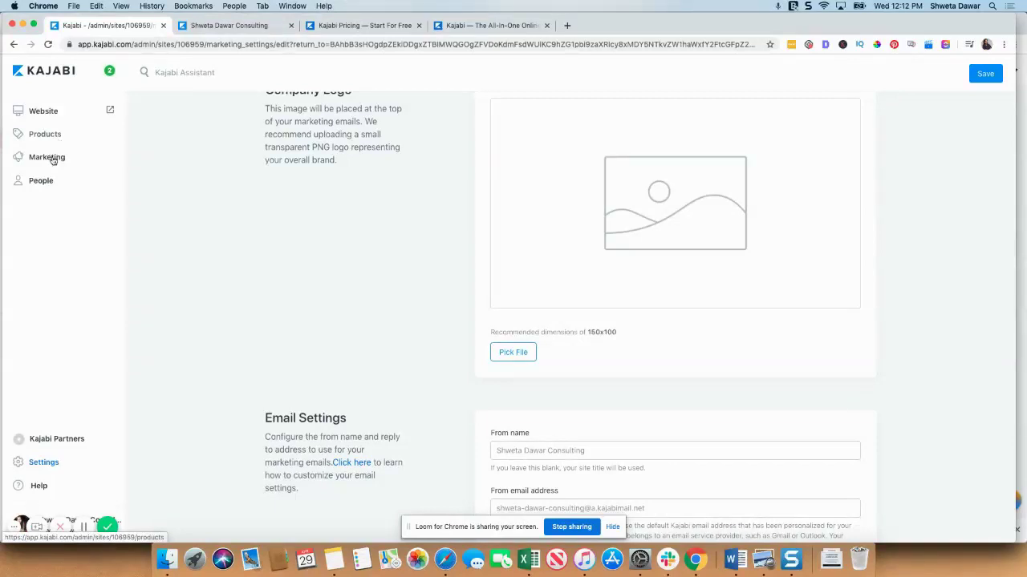
# View the Marketing Events page, which shows no events created yet
pyautogui.click(53, 160)
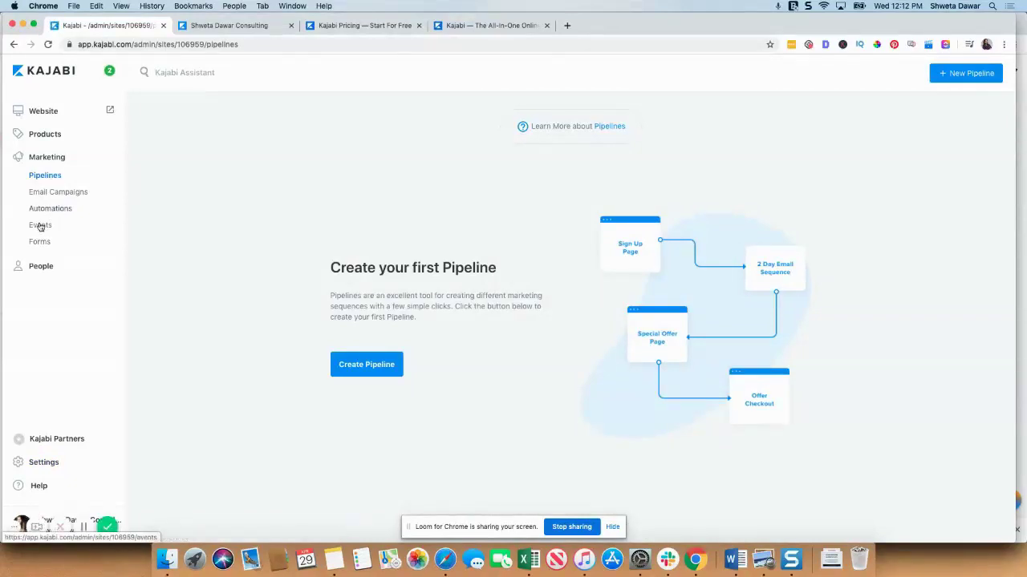
pyautogui.click(40, 227)
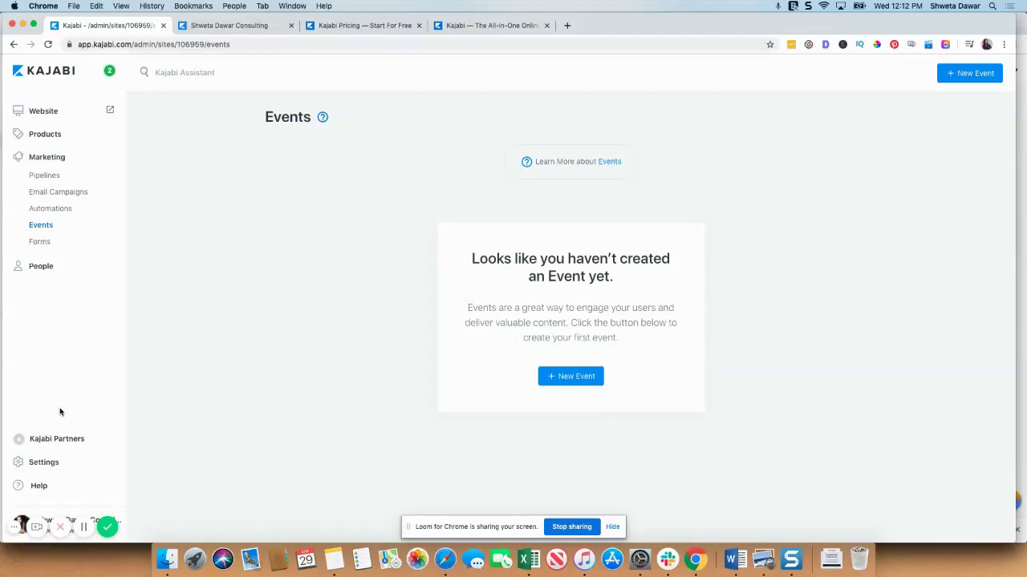
# Open Settings and review options like Payment Integrations, Custom Domain and Billing
pyautogui.click(43, 463)
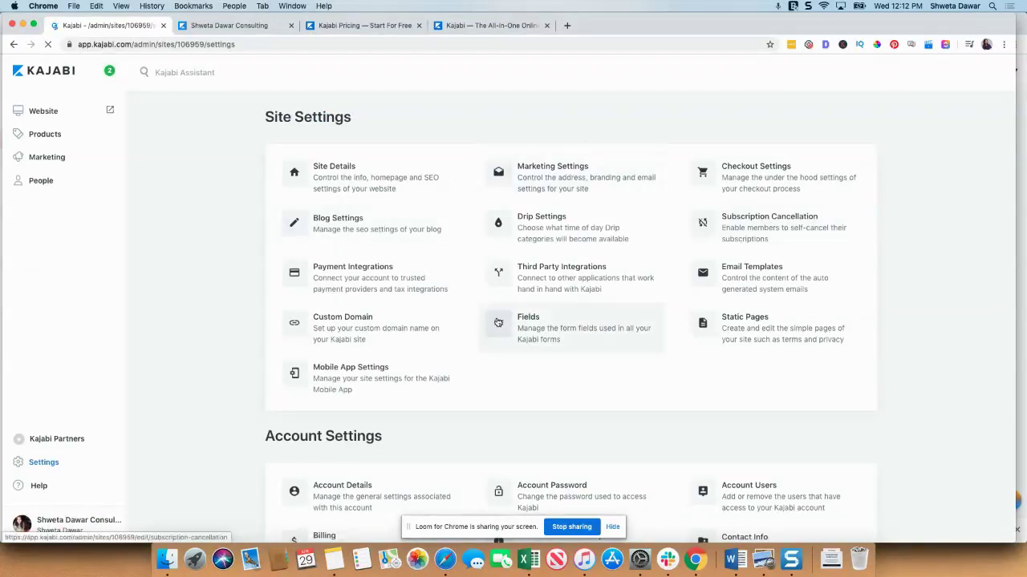
pyautogui.scroll(-2, 409, 332)
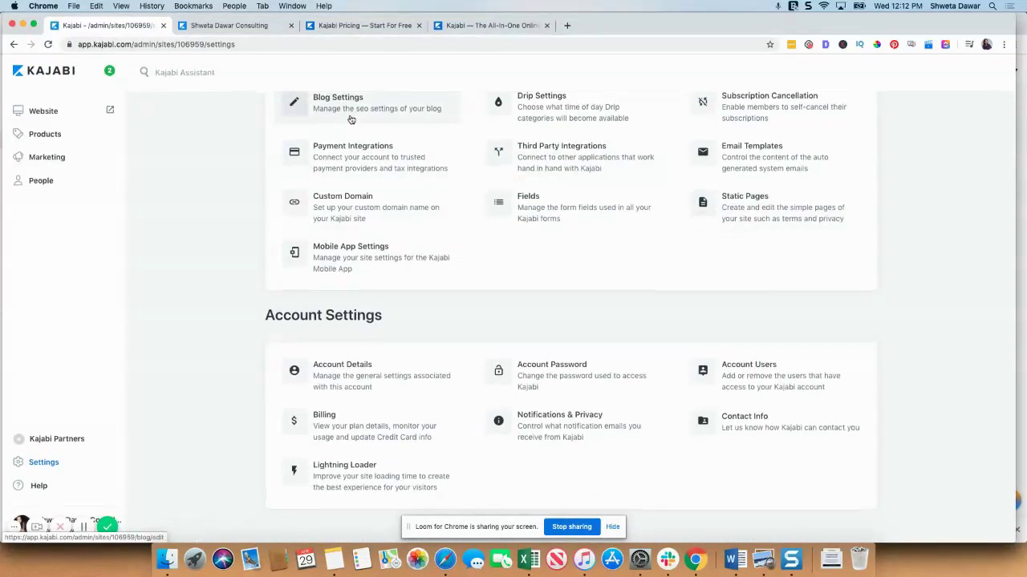
pyautogui.scroll(1, 351, 119)
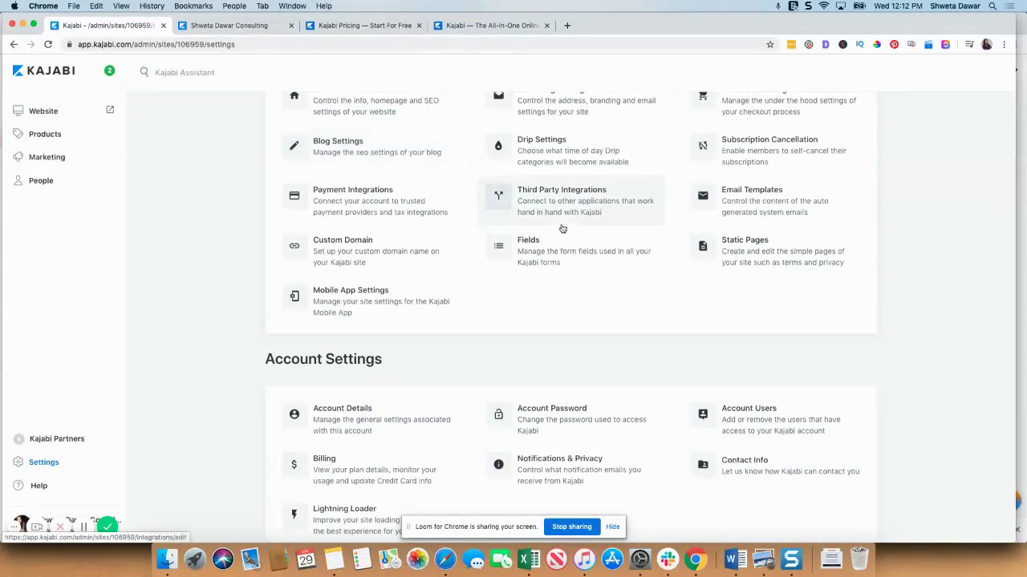
pyautogui.scroll(1, 562, 229)
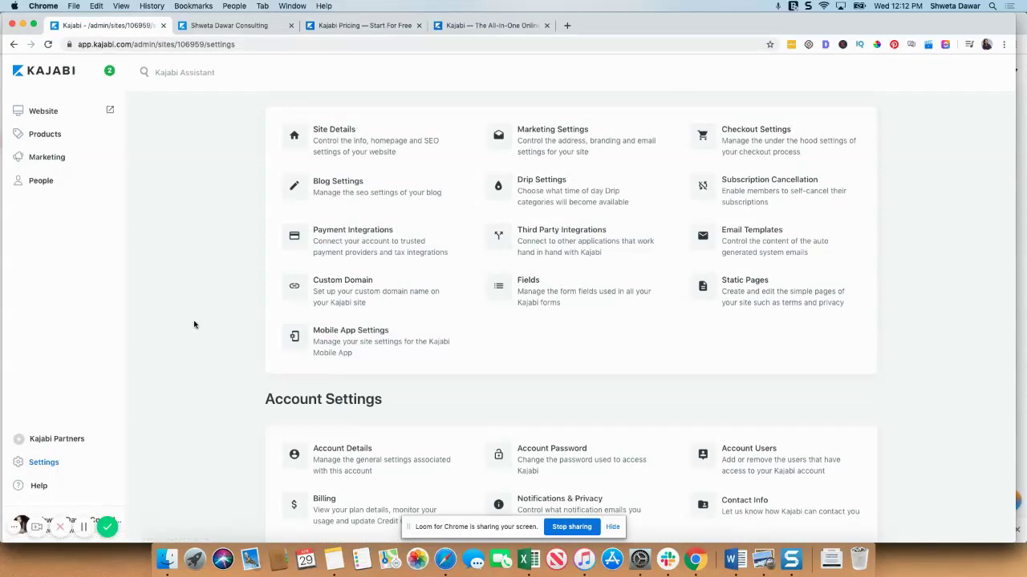
pyautogui.scroll(-2, 194, 324)
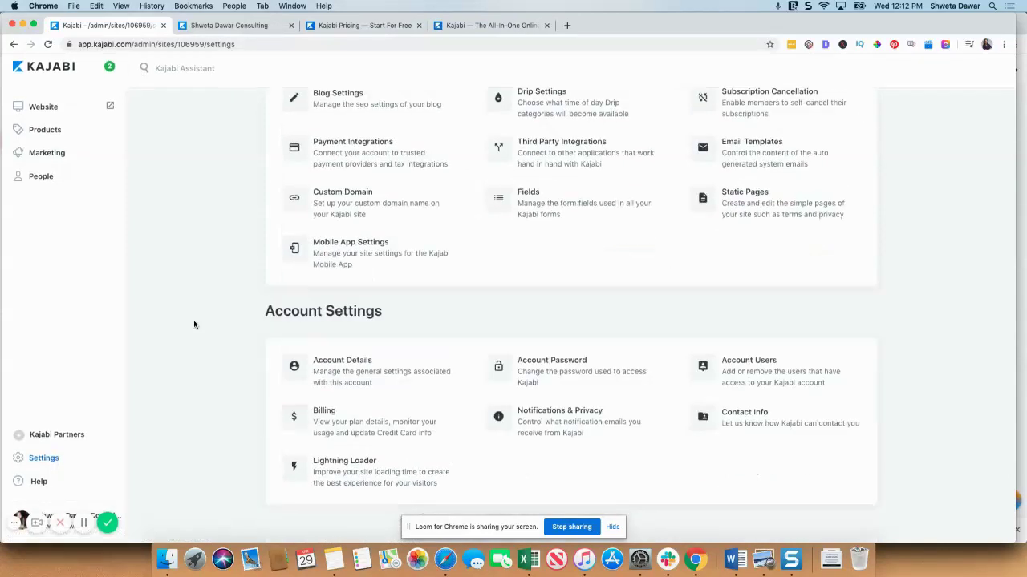
pyautogui.click(47, 519)
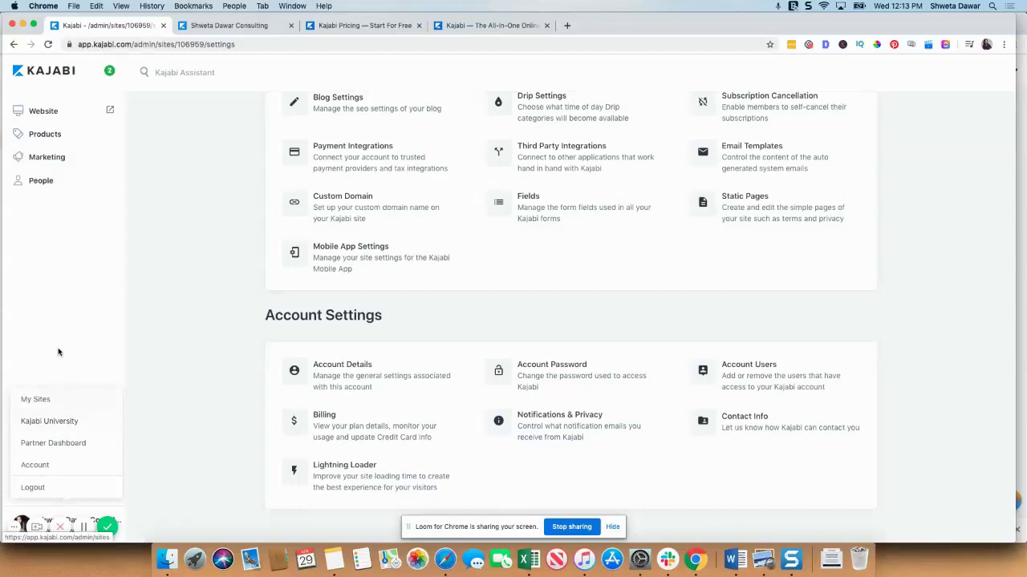
pyautogui.scroll(3, 58, 355)
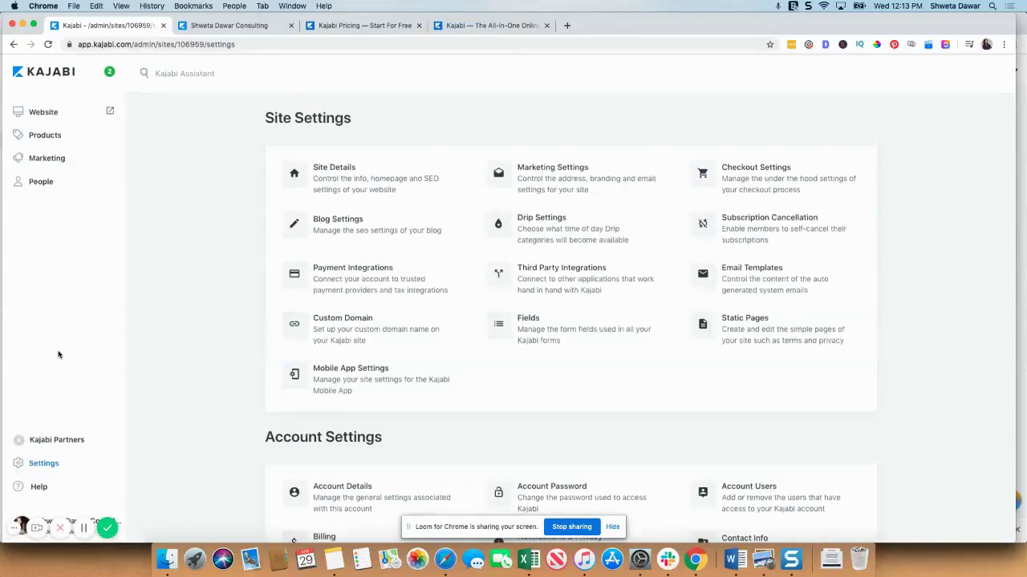